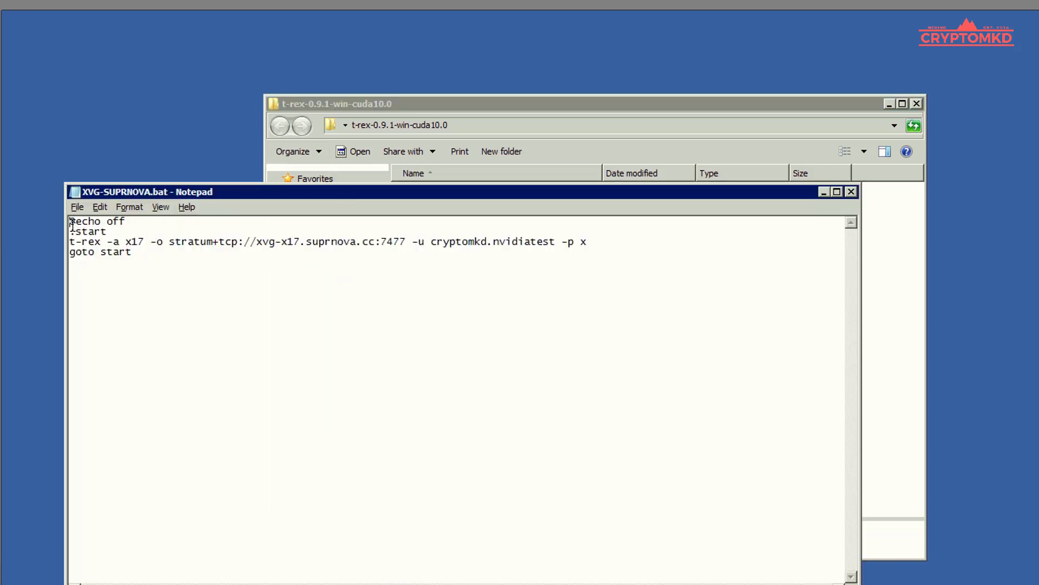
Step: Review the t-rex x17 mining command in XVG-SUPRNOVA.bat and close the file without changes
left_click_drag(69, 221, 622, 242)
left_click(634, 244)
left_click(851, 191)
Step: Launch the t-rex miner with XVG-SUPRNOVA.bat and close its folder window
left_click(462, 332)
right_click(439, 332)
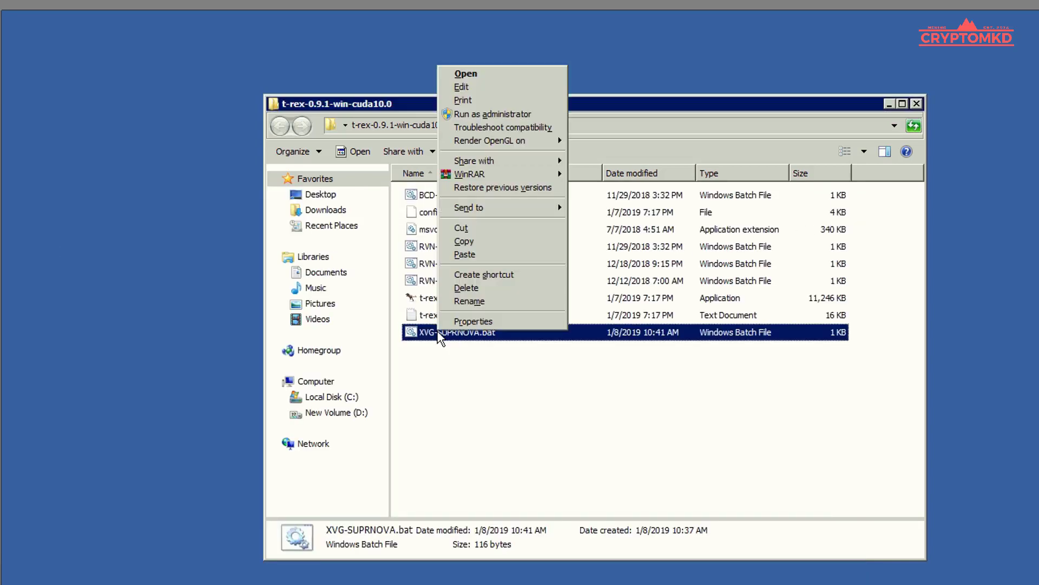
left_click(465, 73)
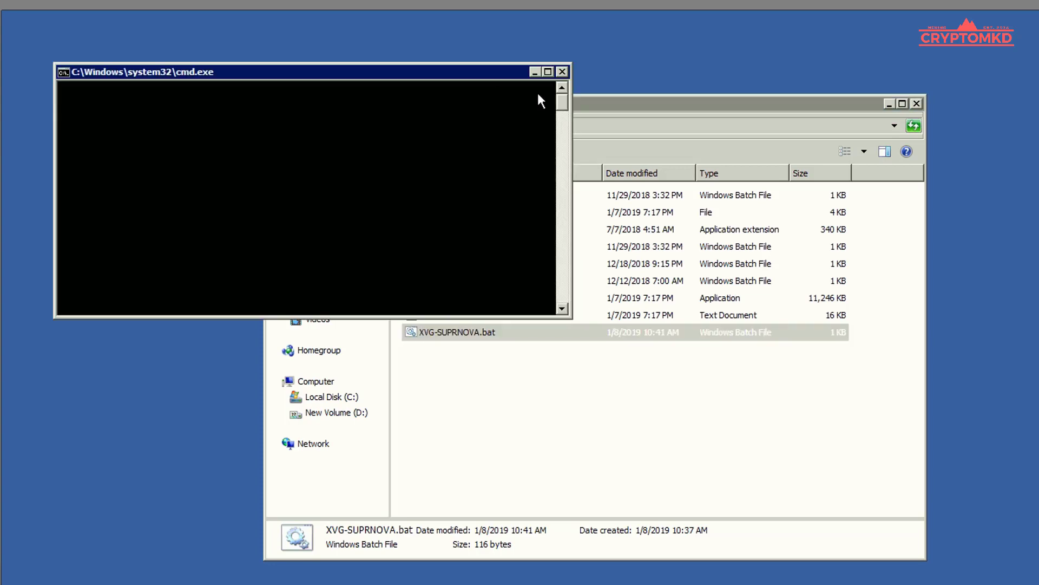
left_click(922, 103)
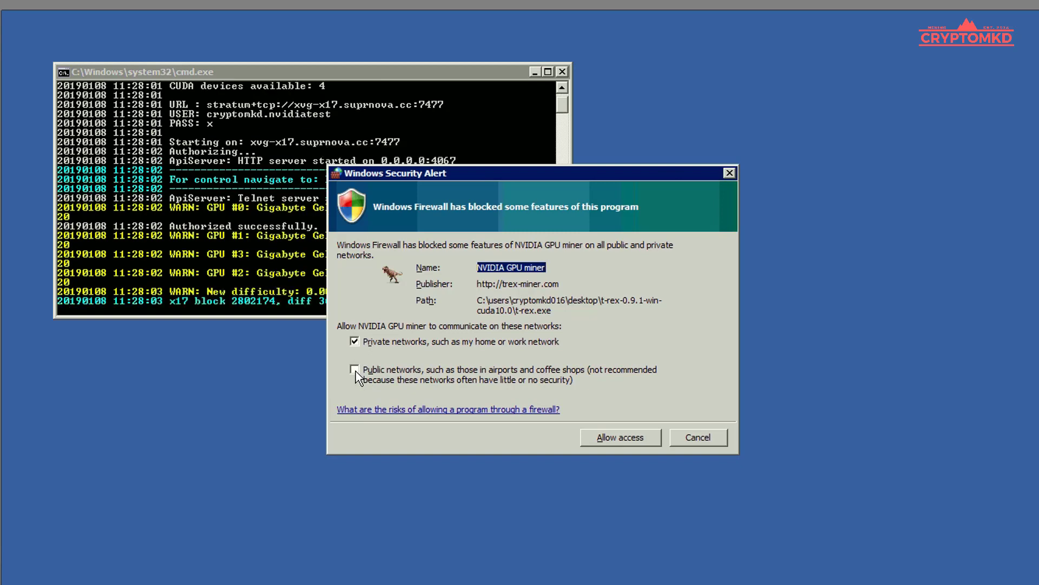
Step: Allow NVIDIA GPU miner through the firewall on private and public networks, and maximize the miner console
left_click(354, 370)
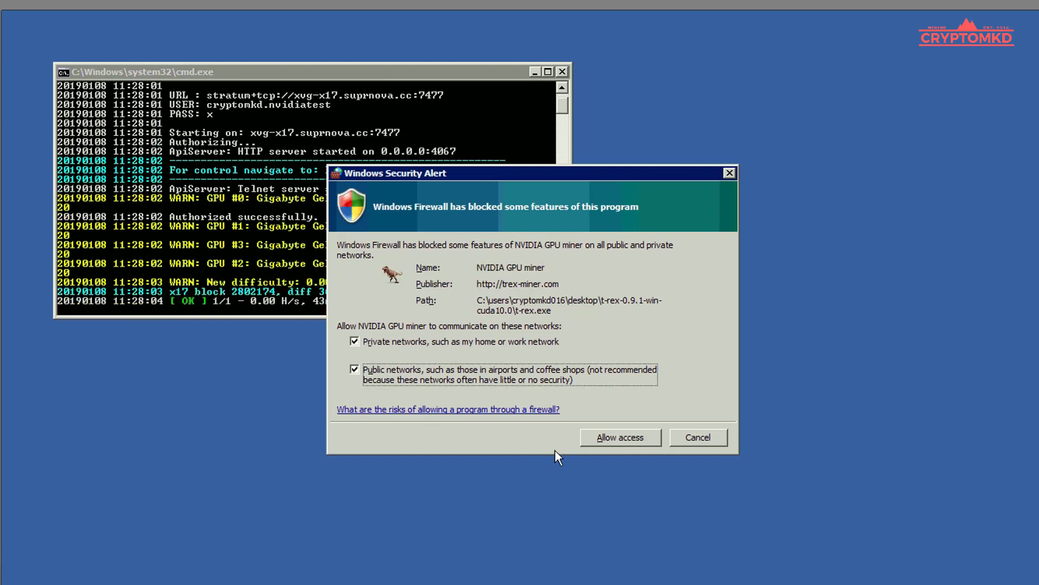
left_click(593, 437)
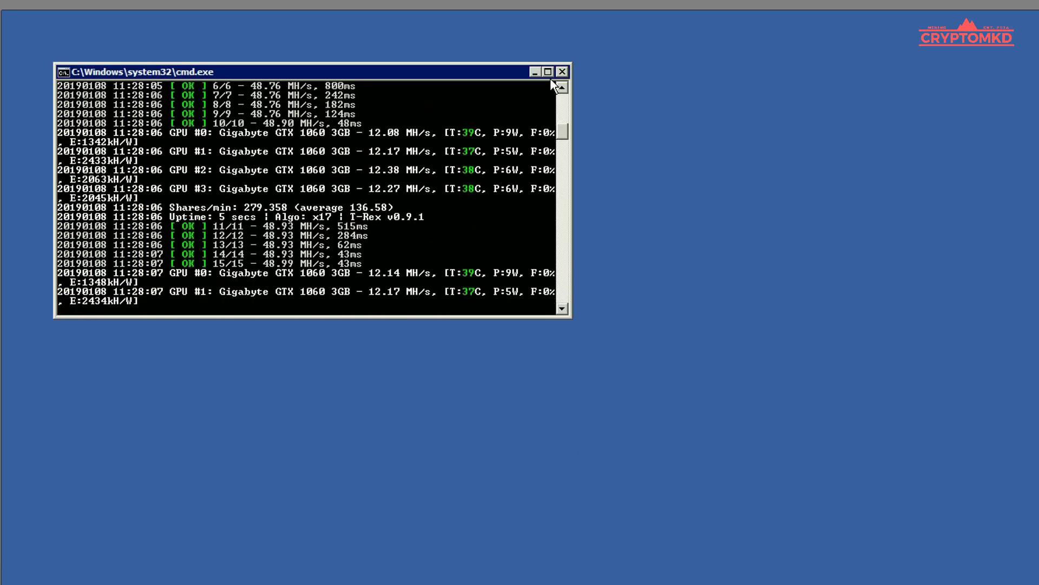
left_click(548, 71)
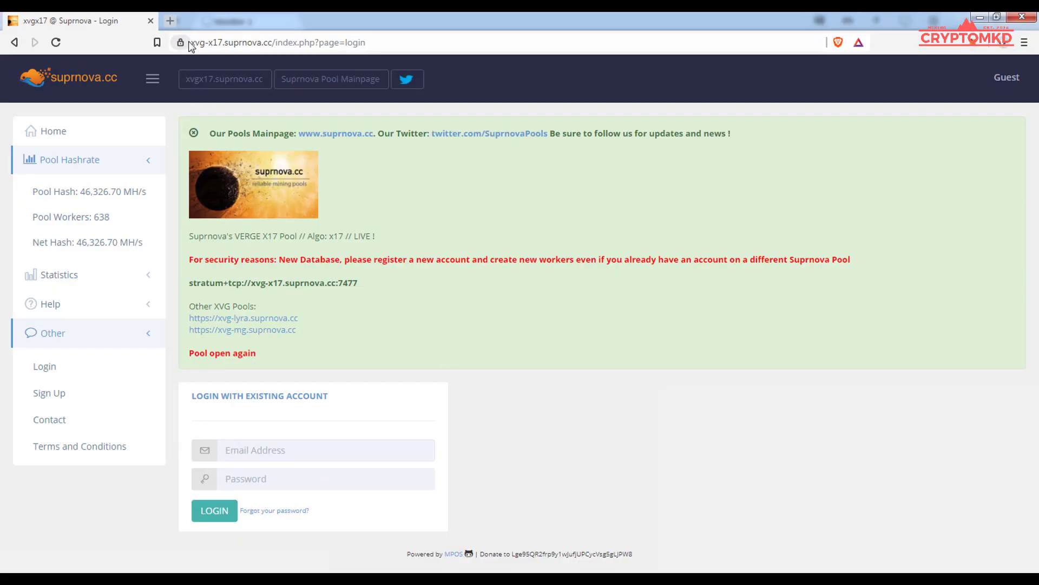
Step: Log in to the xvg-x17.suprnova.cc pool site in the browser, filling in the saved account e-mail and password
left_click(190, 45)
left_click(253, 43)
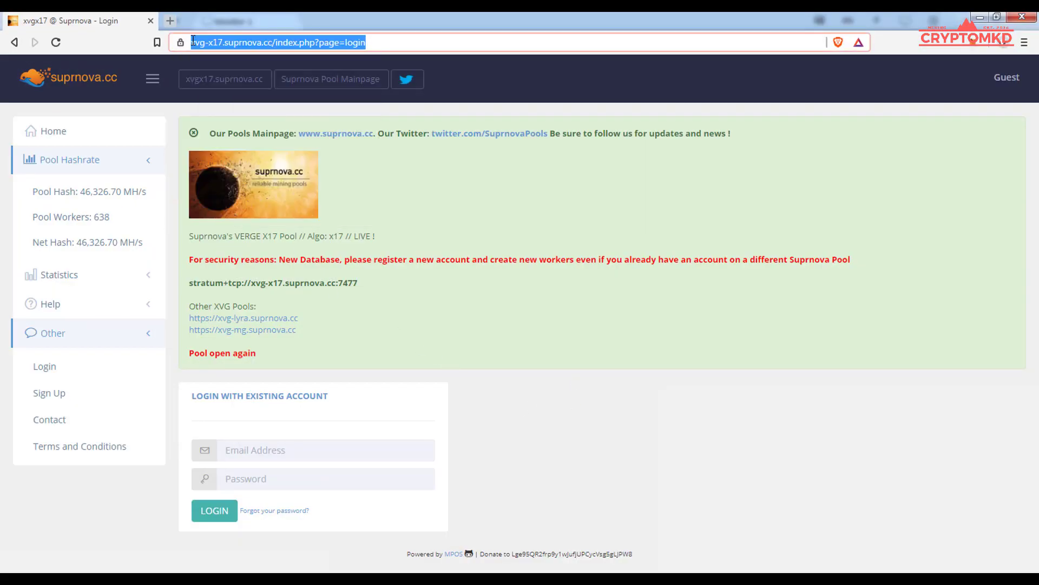
left_click(1005, 79)
left_click(1006, 78)
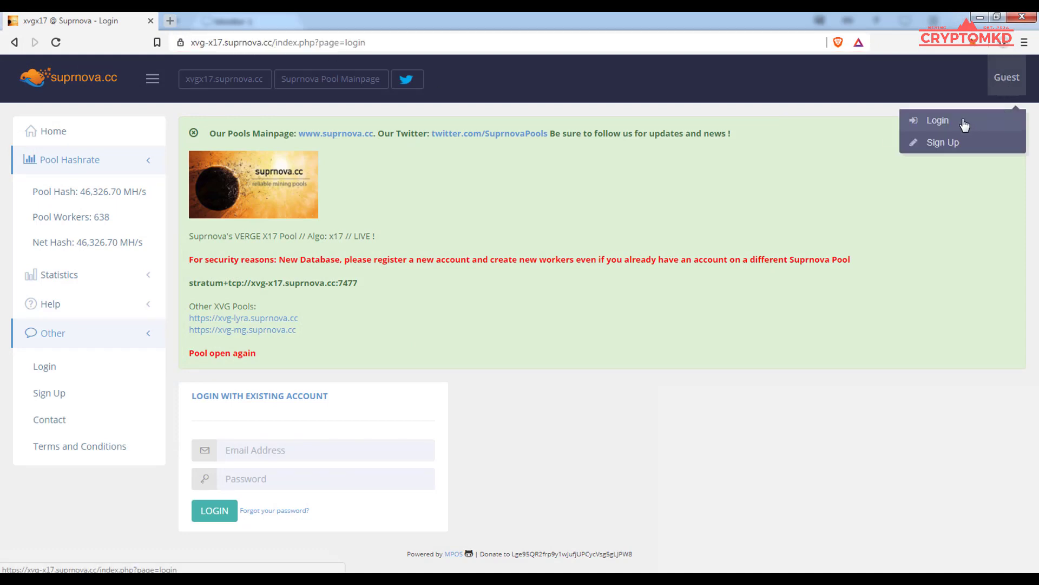
left_click(941, 126)
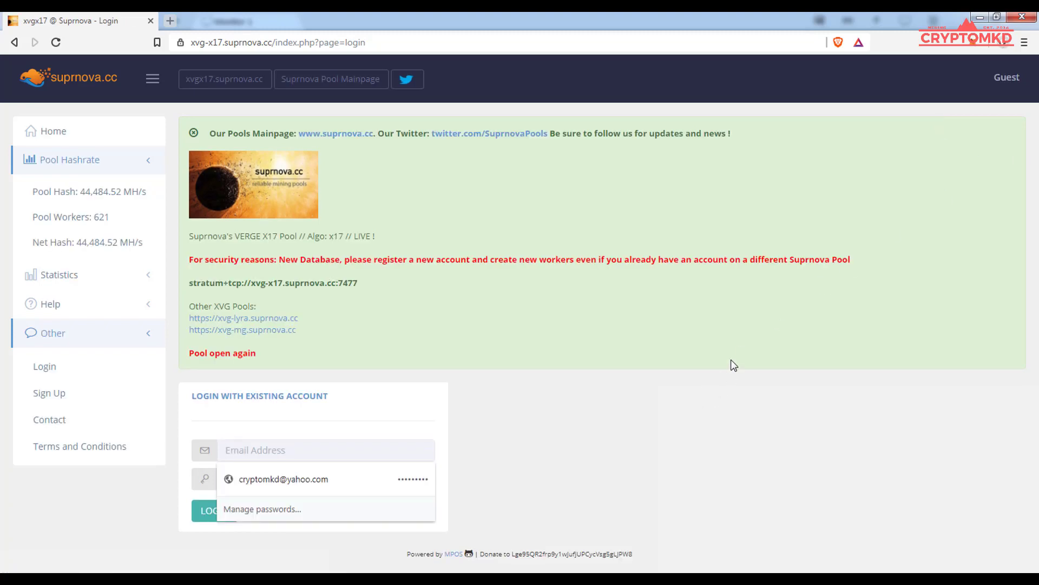
left_click(276, 481)
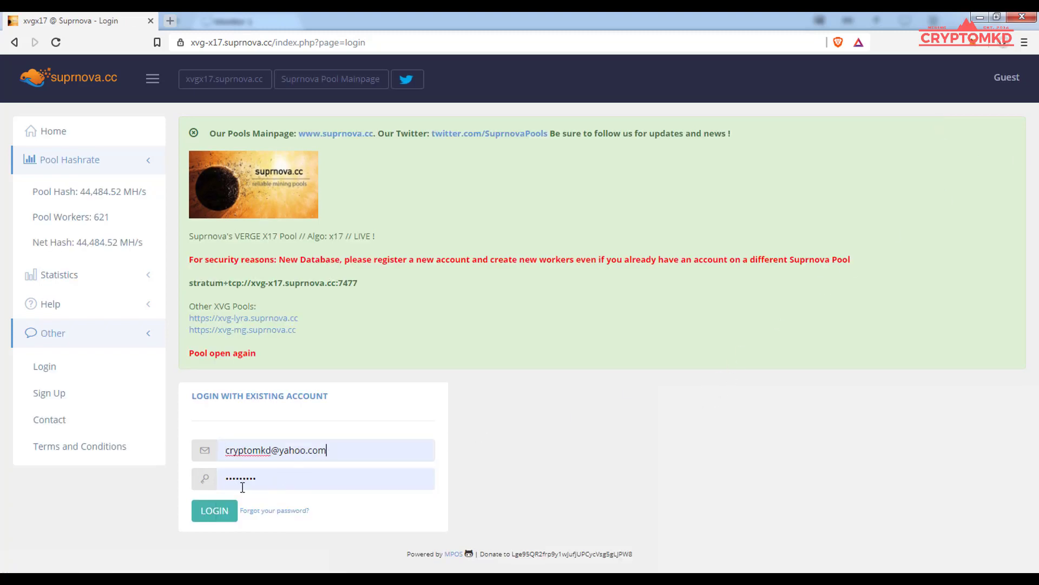
left_click(226, 515)
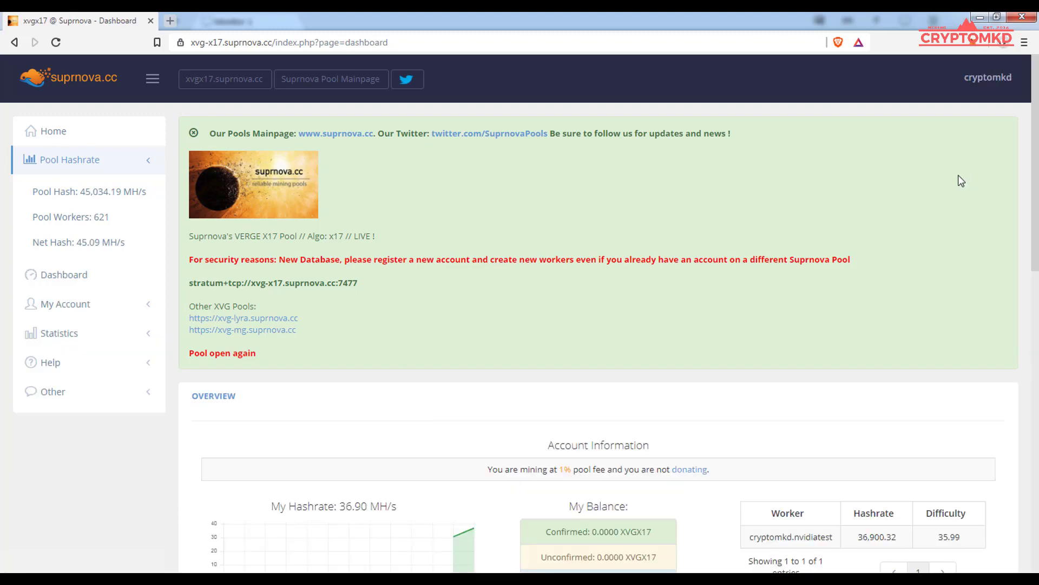
Step: Examine the hashrate, confirmed and unconfirmed balance, estimated round earnings and efficiency in the pool dashboard overview
scroll(961, 180, "down", 1)
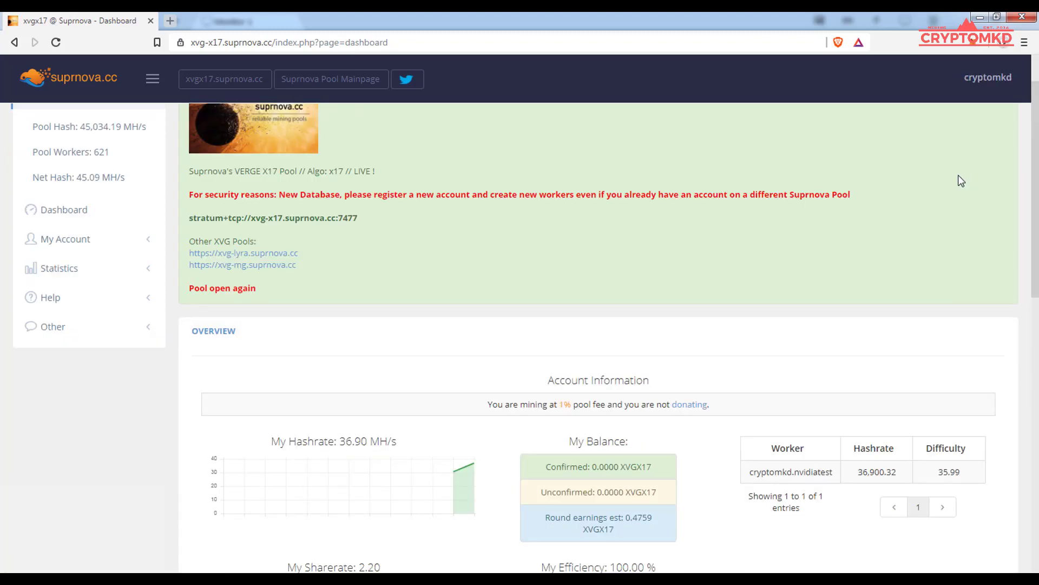
scroll(958, 176, "down", 2)
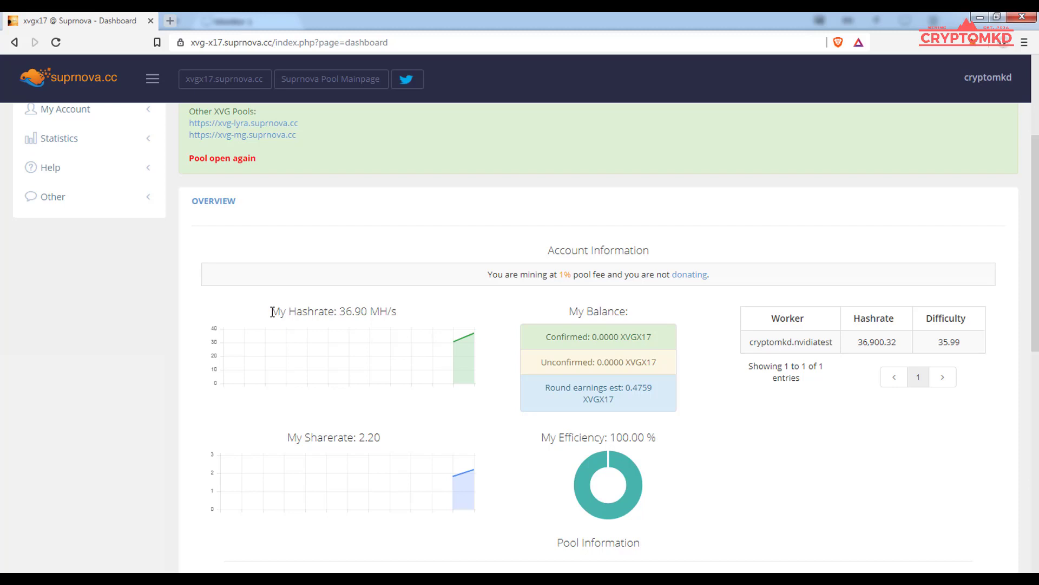
left_click_drag(272, 316, 397, 316)
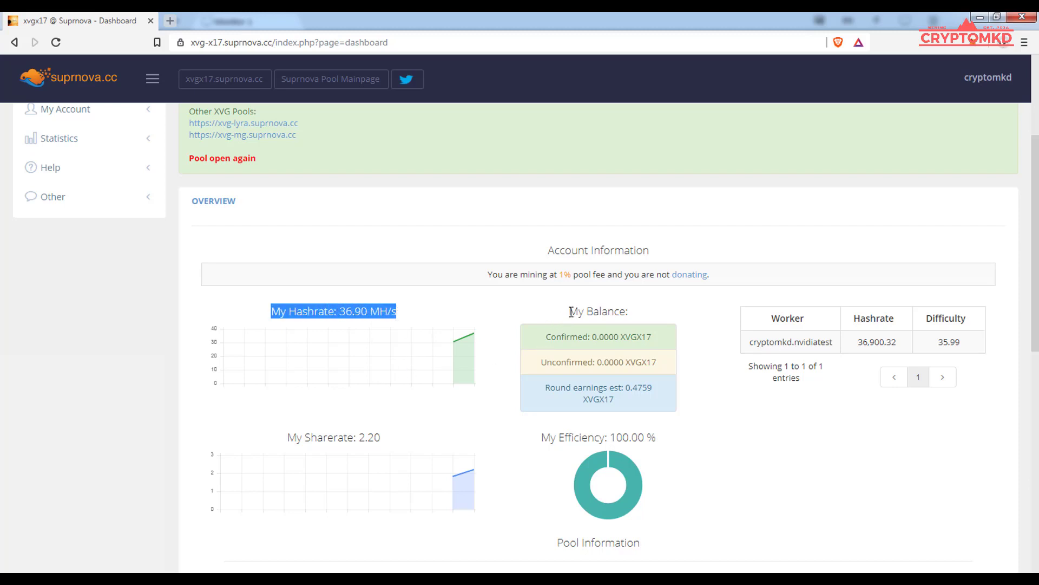
left_click_drag(571, 312, 633, 313)
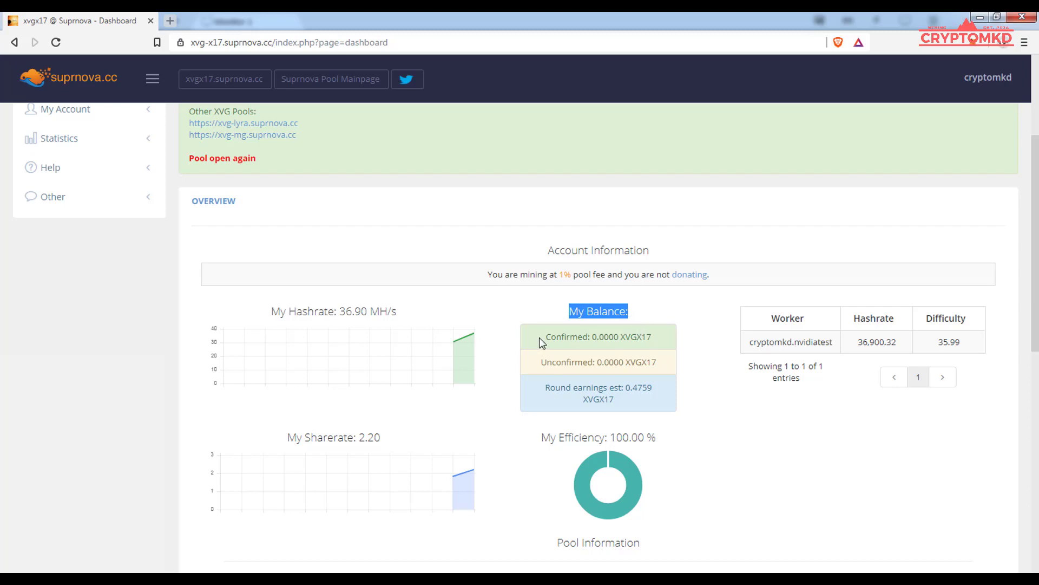
left_click_drag(543, 337, 655, 336)
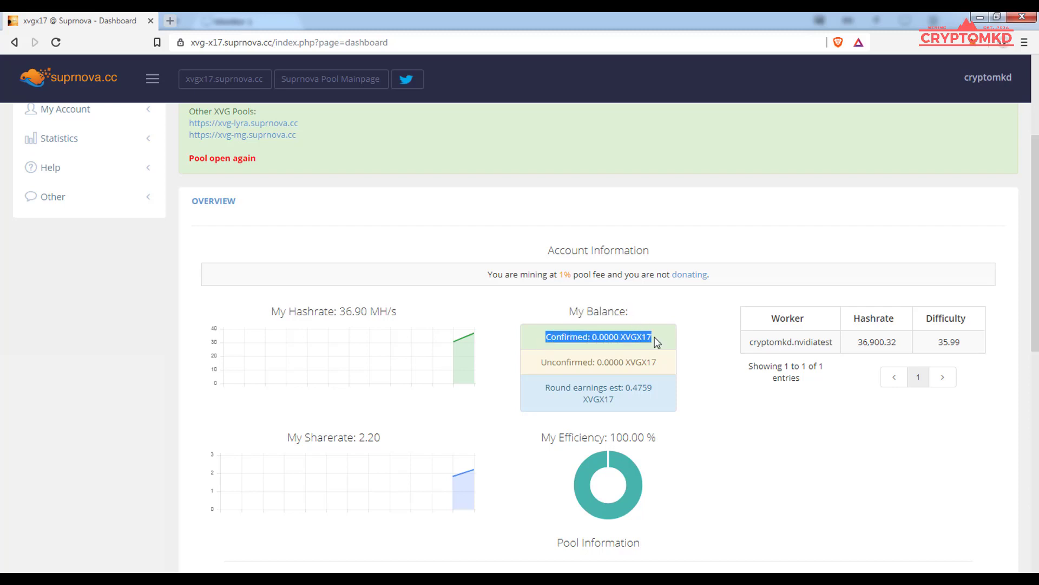
left_click_drag(541, 362, 658, 362)
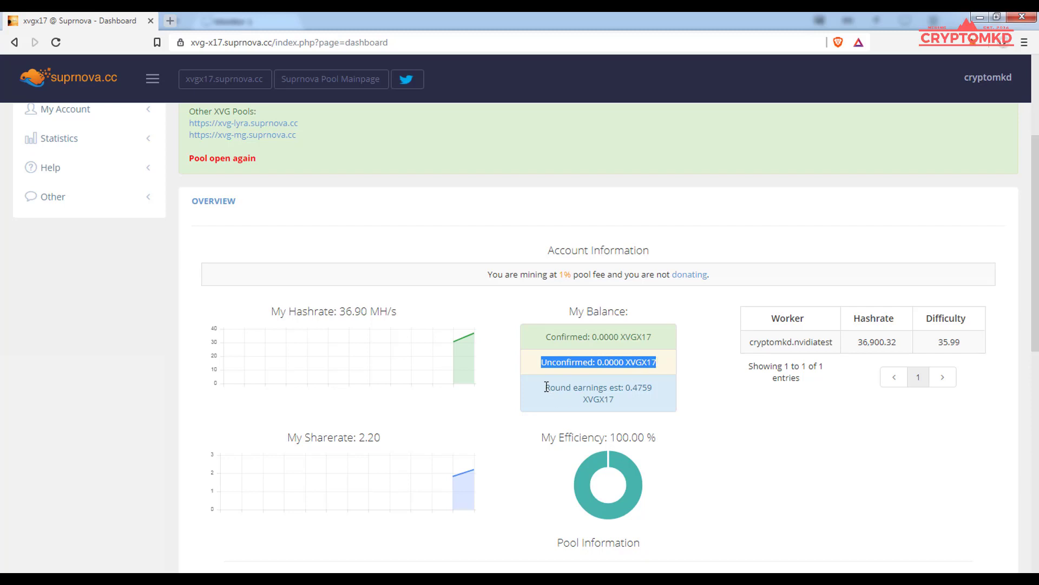
left_click_drag(545, 387, 654, 388)
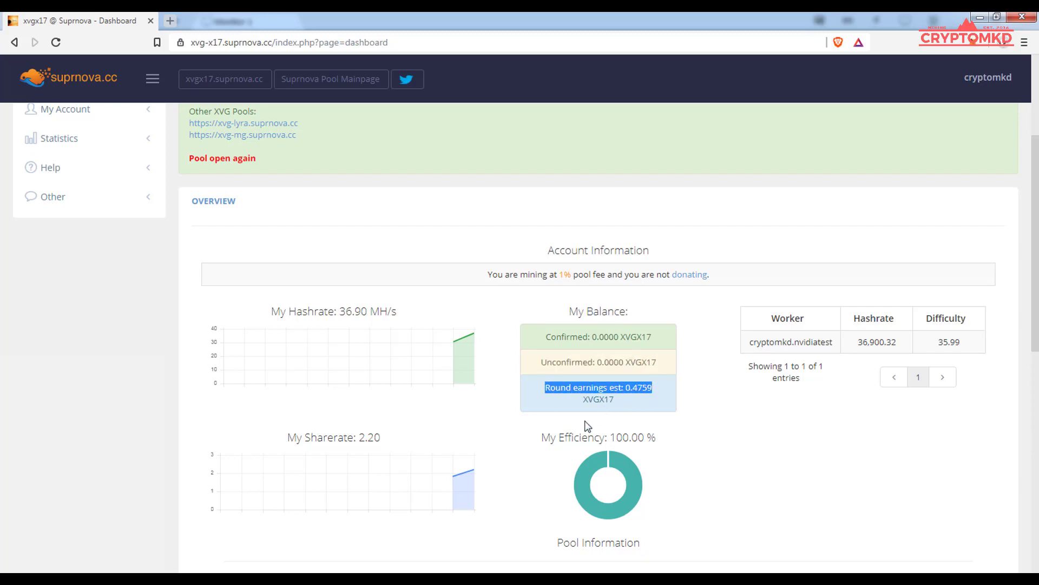
left_click_drag(542, 437, 671, 437)
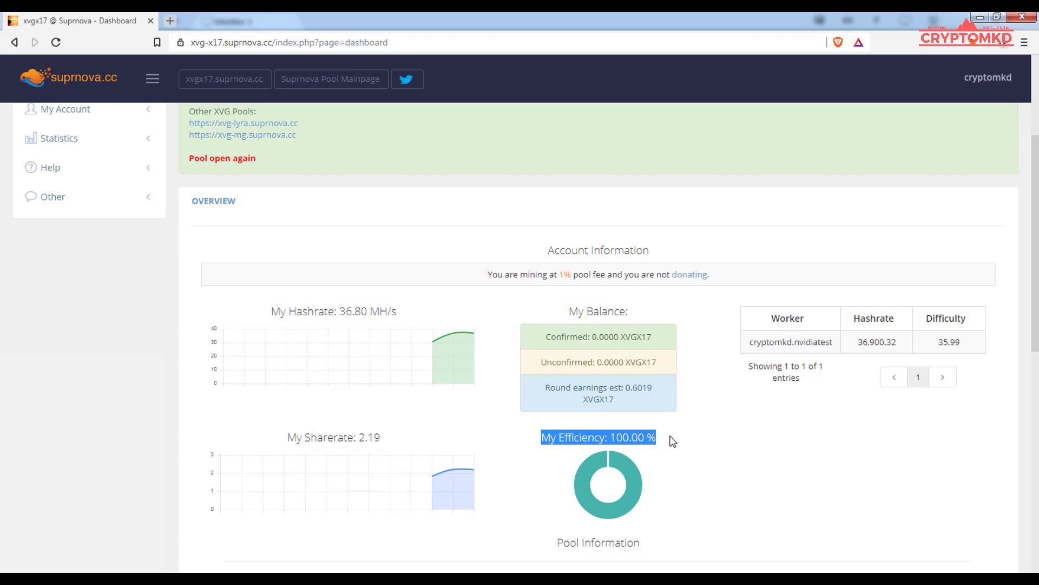
Step: Check the nvidiatest worker's name, hashrate and difficulty in the dashboard's worker table
left_click(740, 381)
left_click_drag(749, 341, 841, 345)
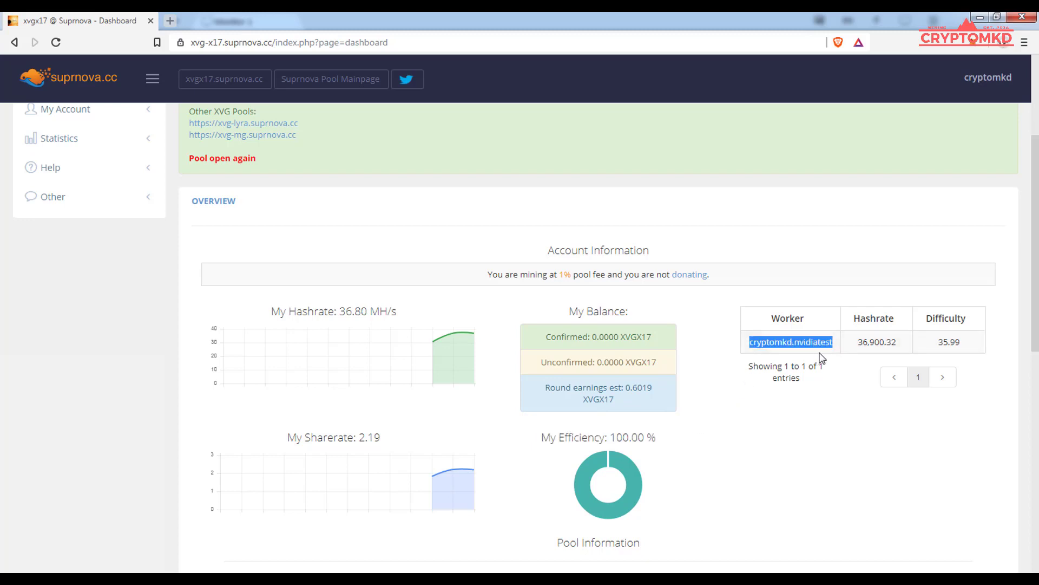
left_click_drag(859, 341, 966, 346)
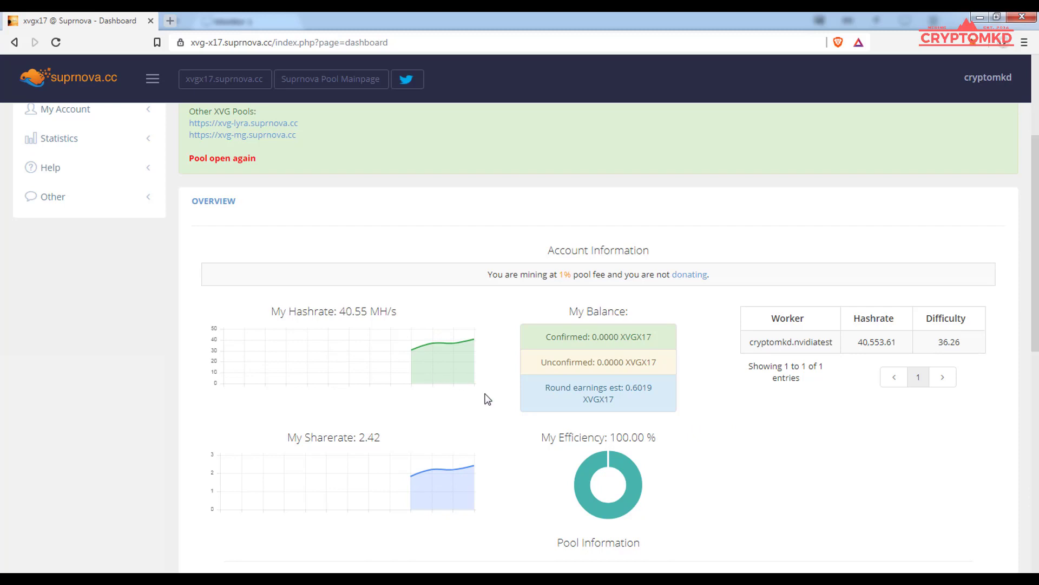
Step: Recheck the account's refreshed hashrate and estimated round earnings on the pool dashboard
left_click_drag(271, 312, 394, 312)
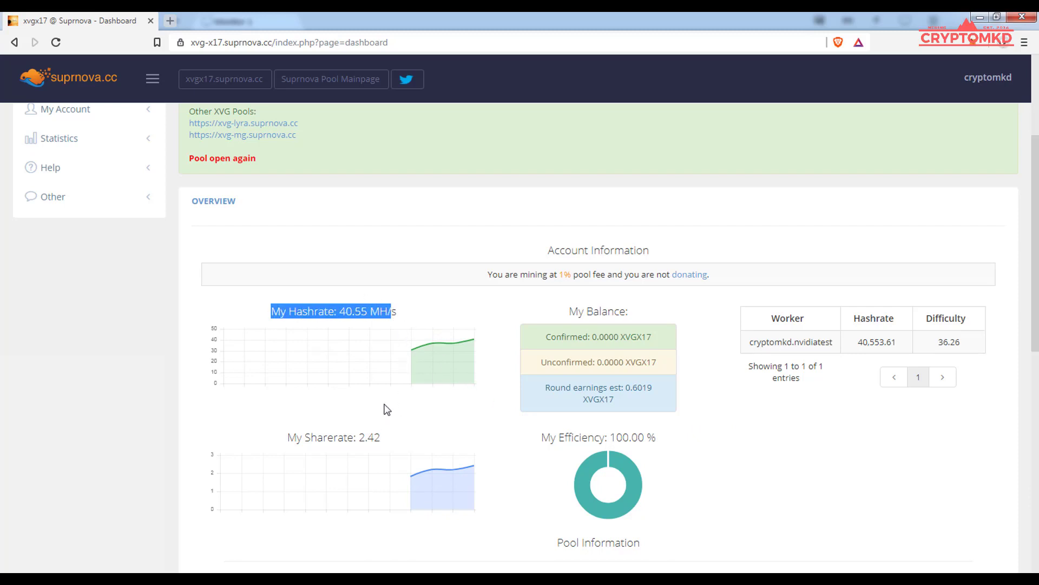
left_click_drag(544, 386, 645, 388)
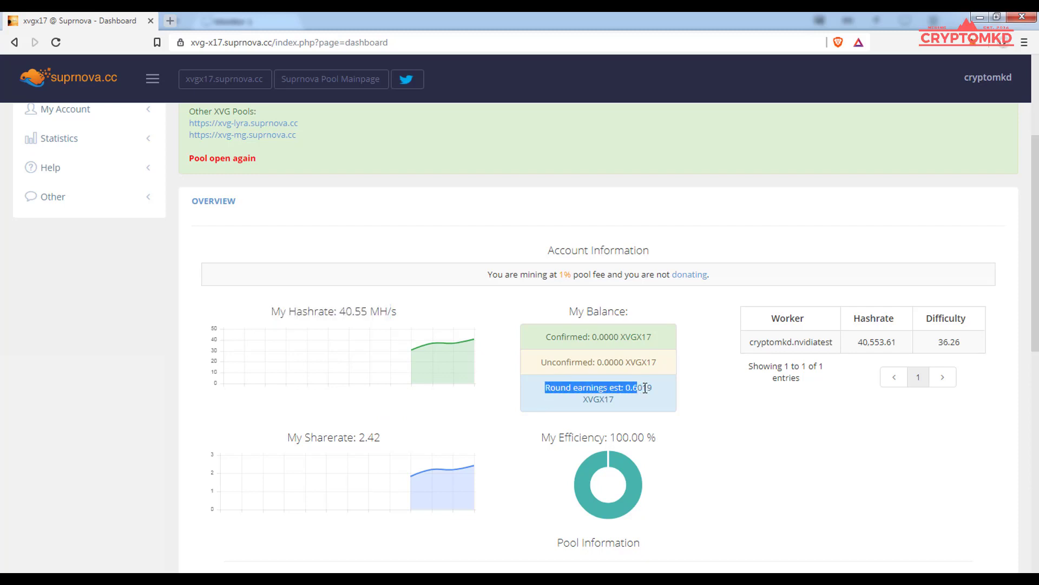
left_click(710, 400)
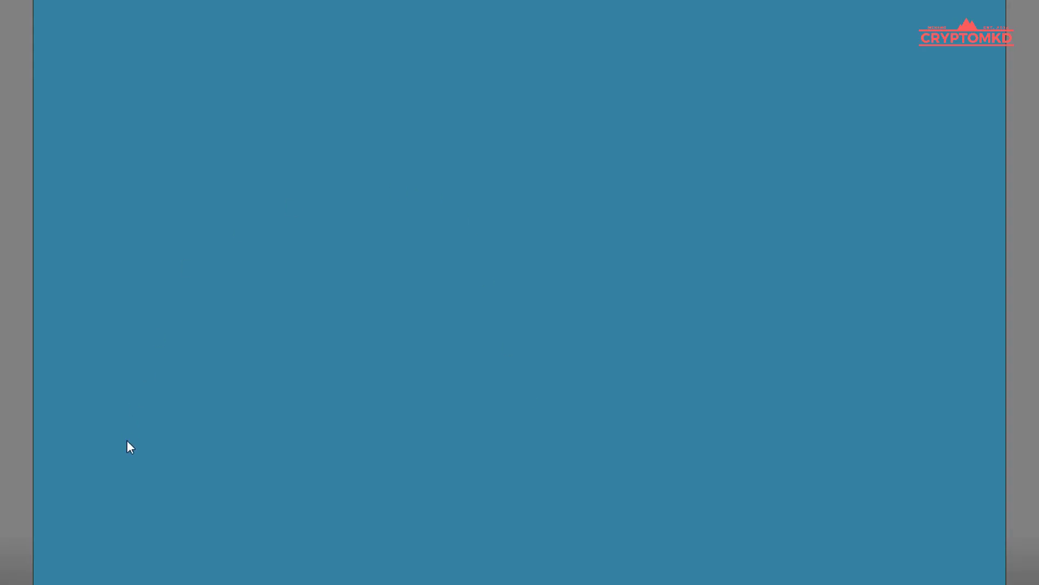
Step: On the AMD rig, open start-x17-xvg.bat from the wildrig-multi-windows-0.15.1.1-beta folder in Notepad, review its wildrig.exe command line, and close it
left_click(121, 580)
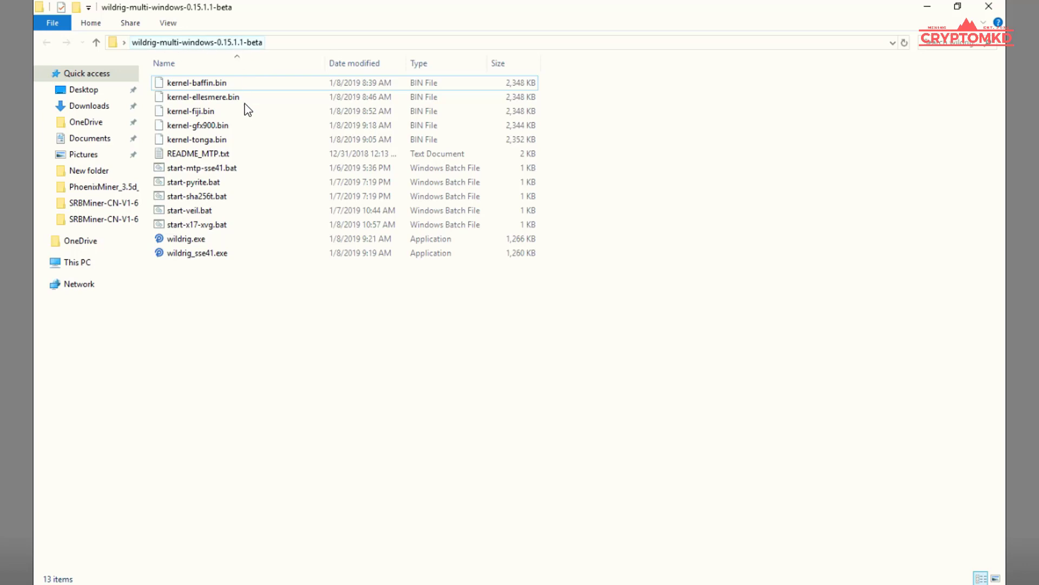
left_click(225, 225)
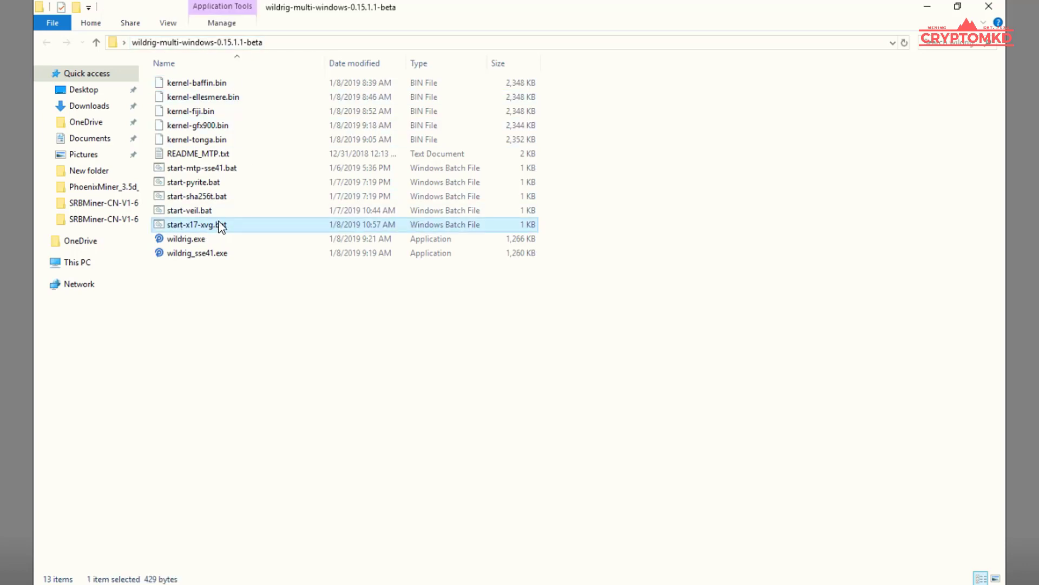
right_click(239, 222)
left_click(246, 244)
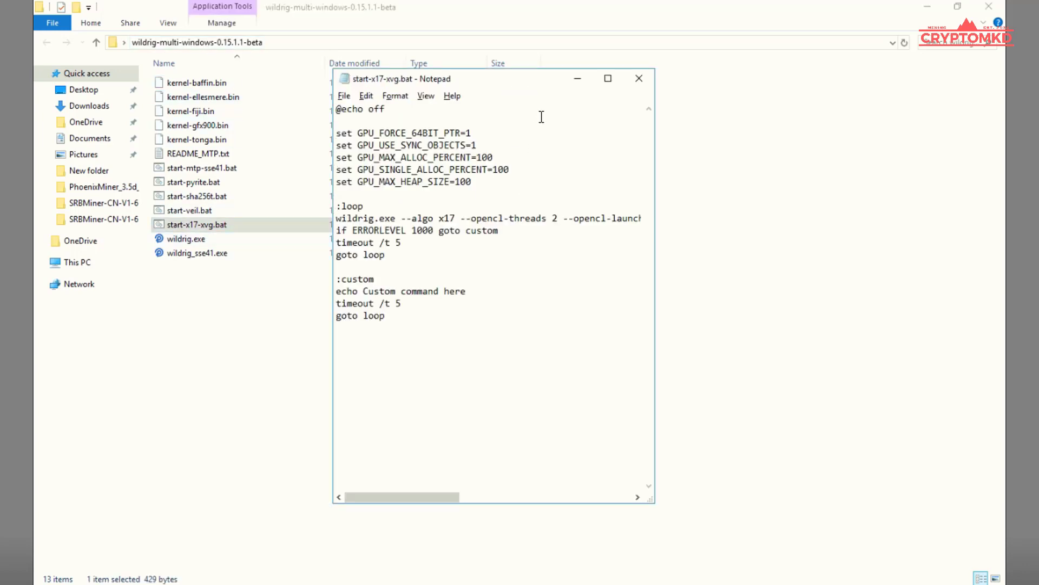
left_click(608, 79)
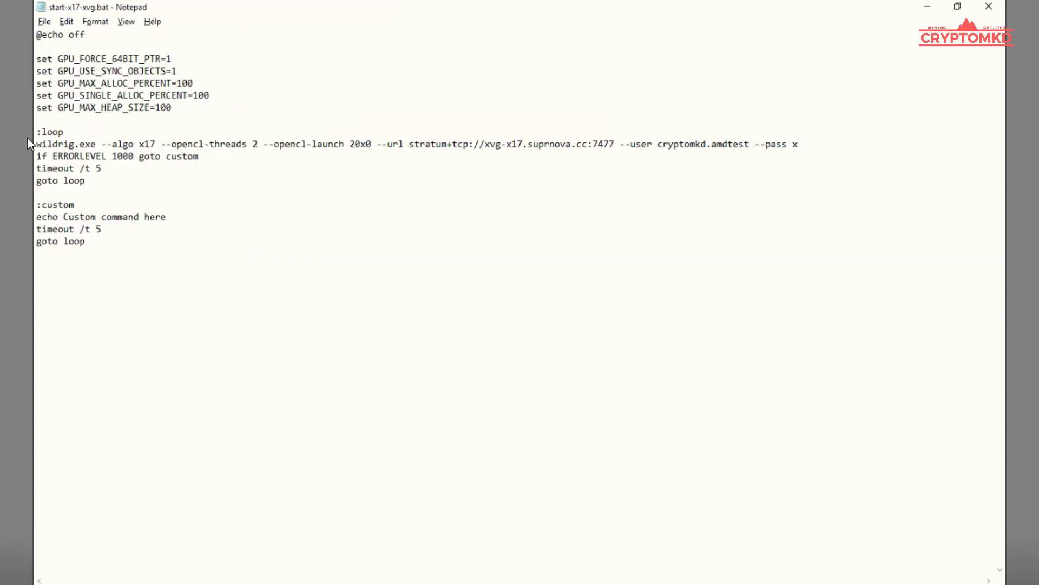
left_click_drag(35, 144, 813, 147)
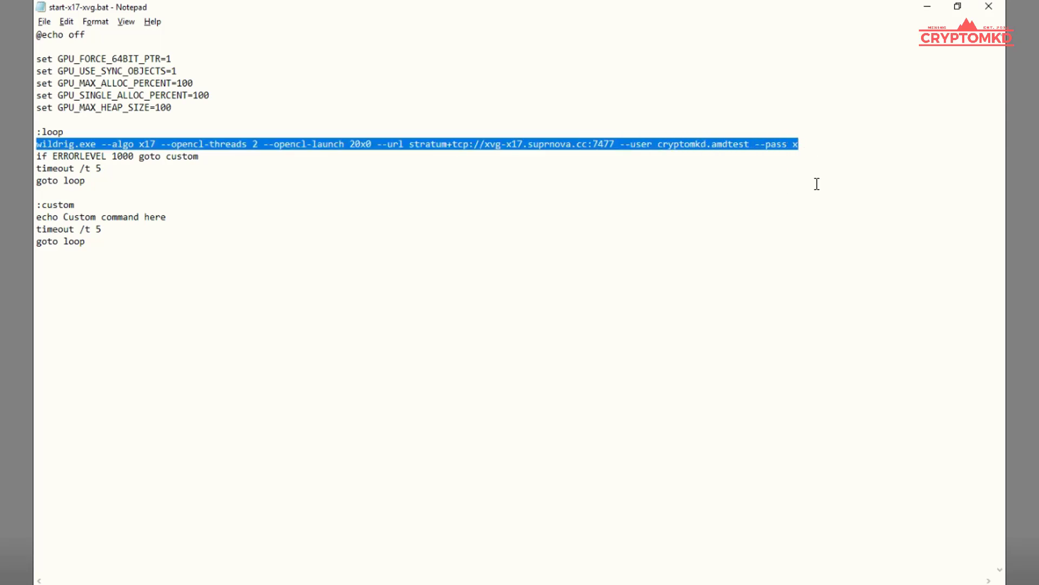
left_click(802, 194)
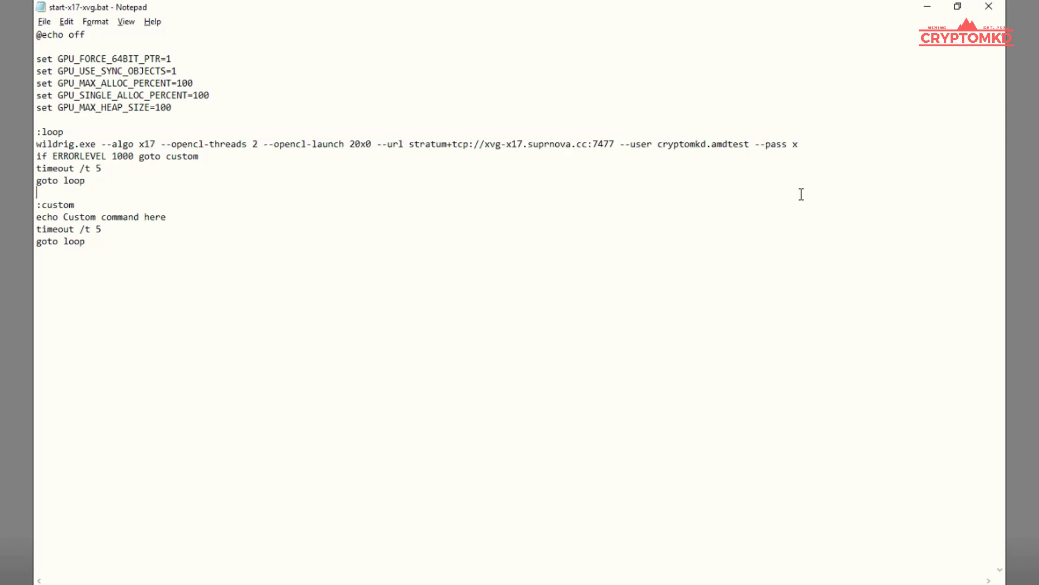
left_click(991, 10)
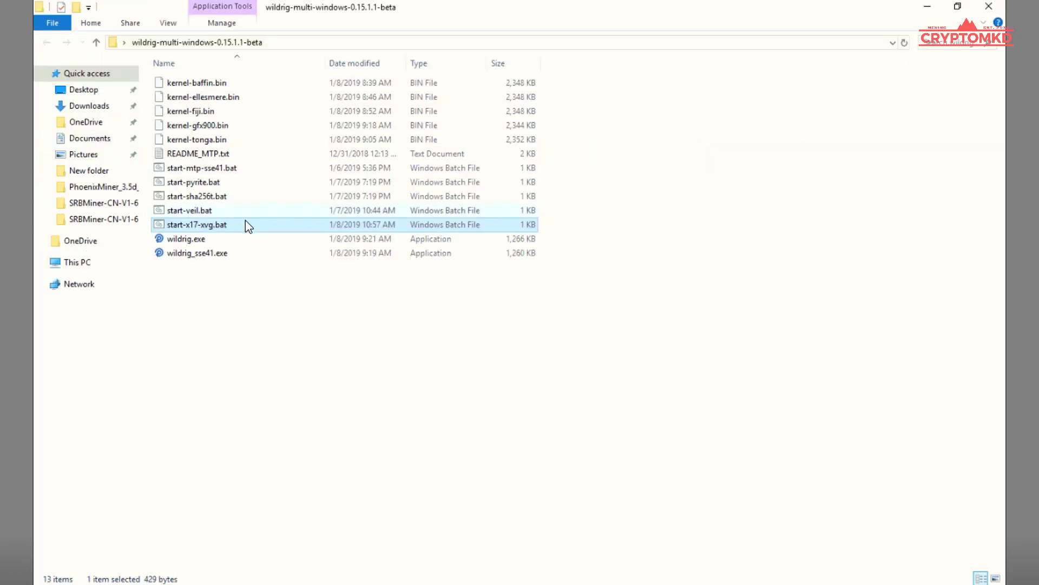
Step: Launch the WildRig miner with start-x17-xvg.bat, close the folder window, and maximize the miner console
right_click(204, 224)
left_click(218, 229)
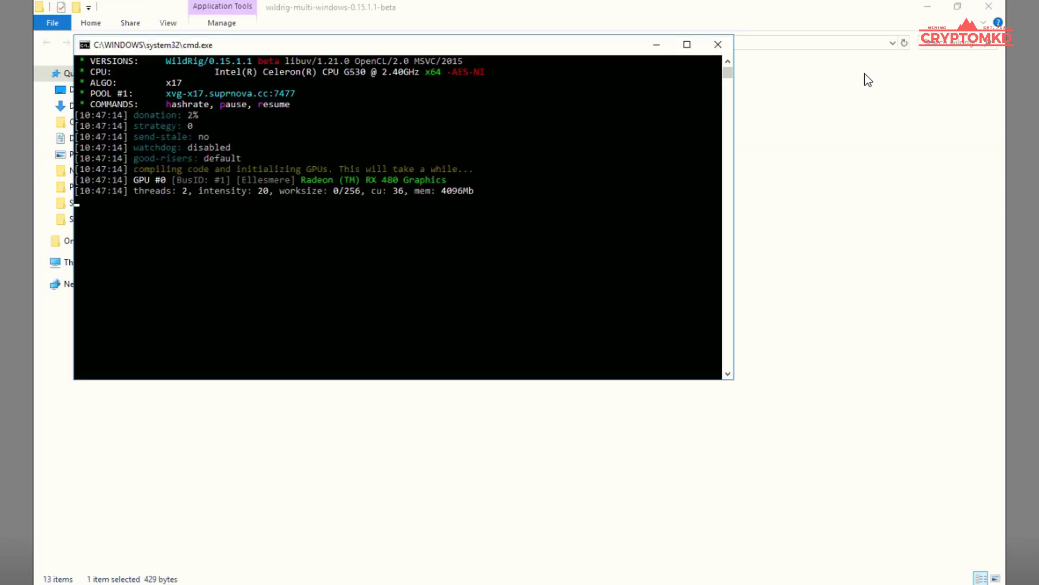
left_click(989, 8)
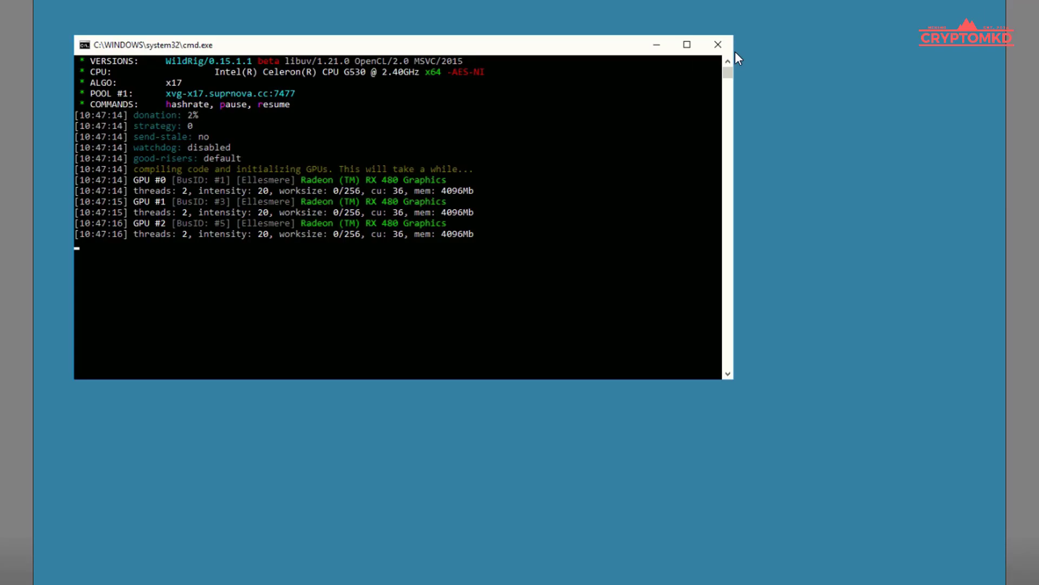
left_click(687, 45)
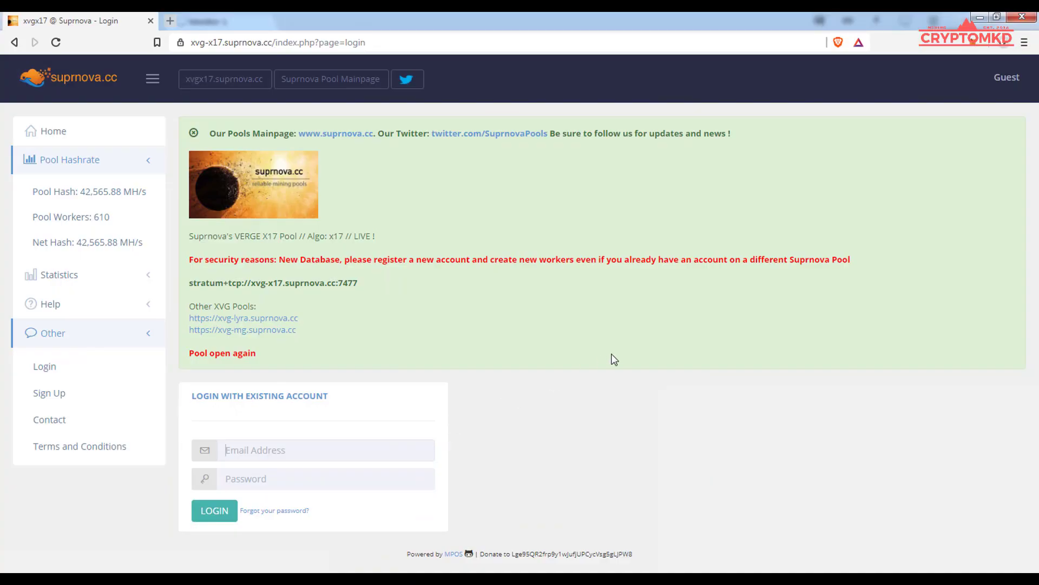
Step: In the browser, log in to the pool at xvg-x17.suprnova.cc with the saved account e-mail and password
left_click_drag(190, 42, 367, 42)
left_click(254, 456)
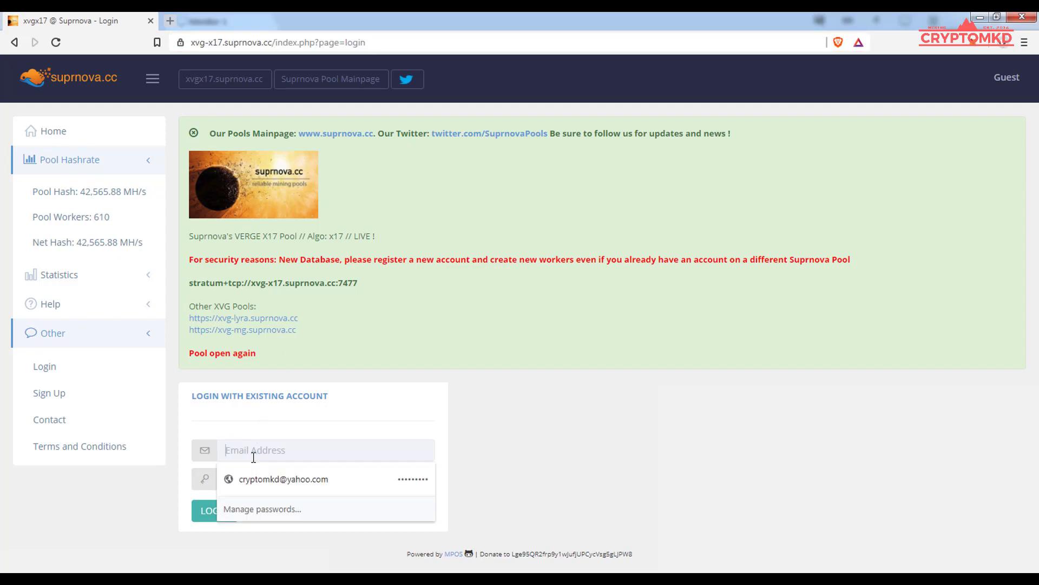
left_click(252, 479)
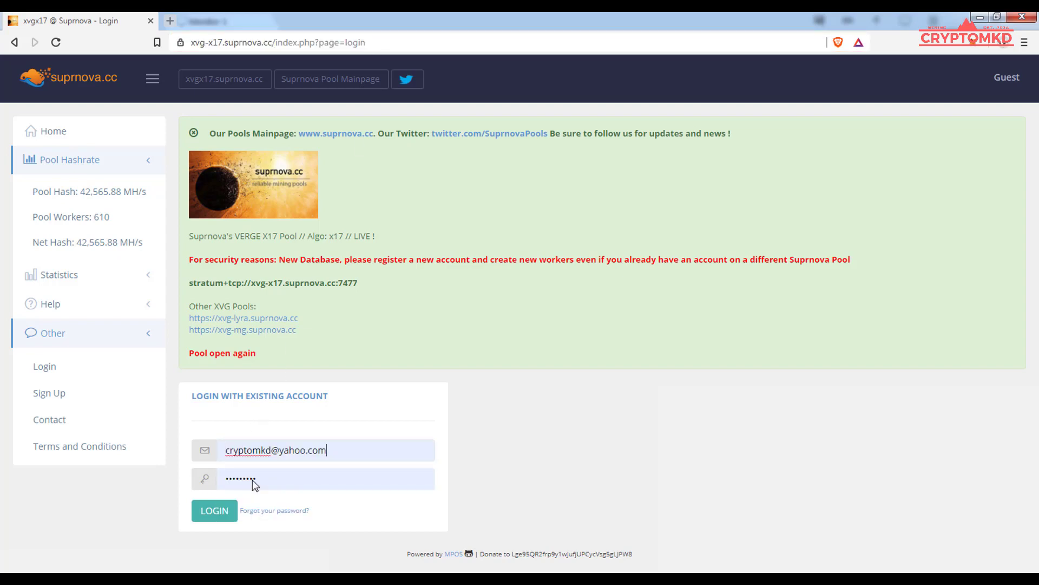
left_click(220, 510)
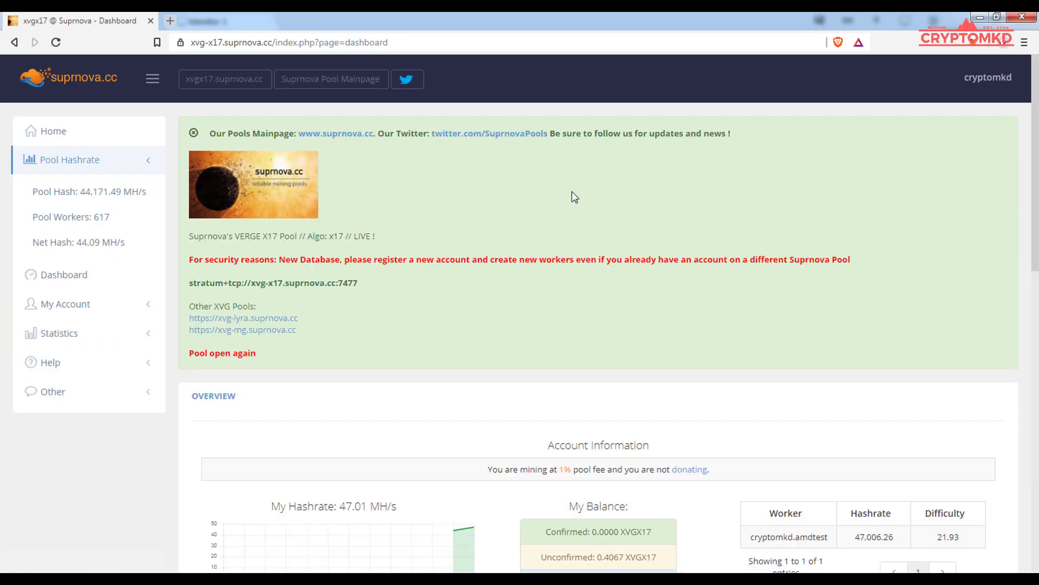
Step: Check the account's hashrate, sharerate, balances and estimated round earnings, plus the amdtest worker's hashrate and difficulty
scroll(574, 196, "down", 3)
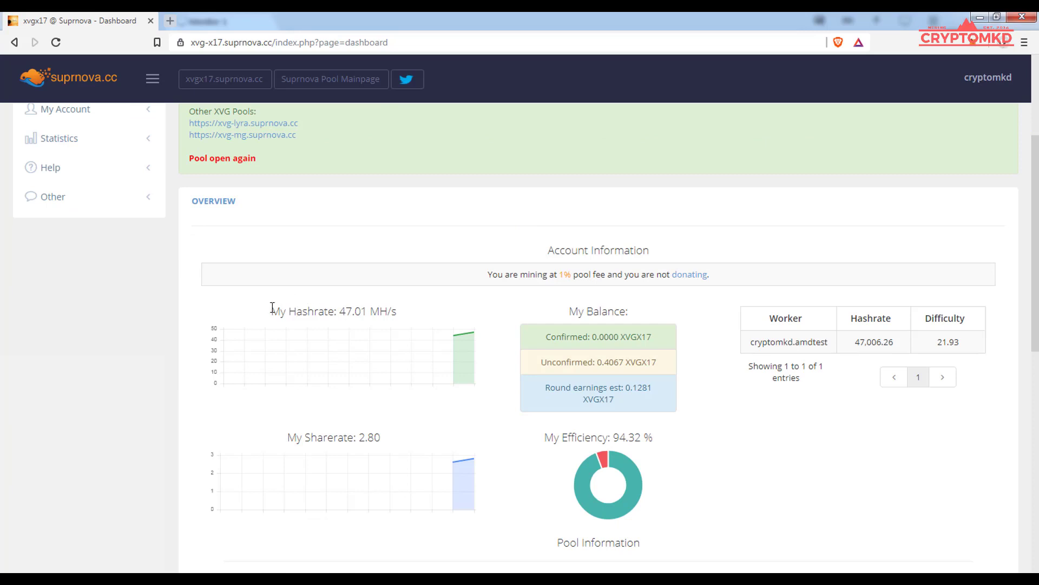
left_click_drag(272, 310, 402, 316)
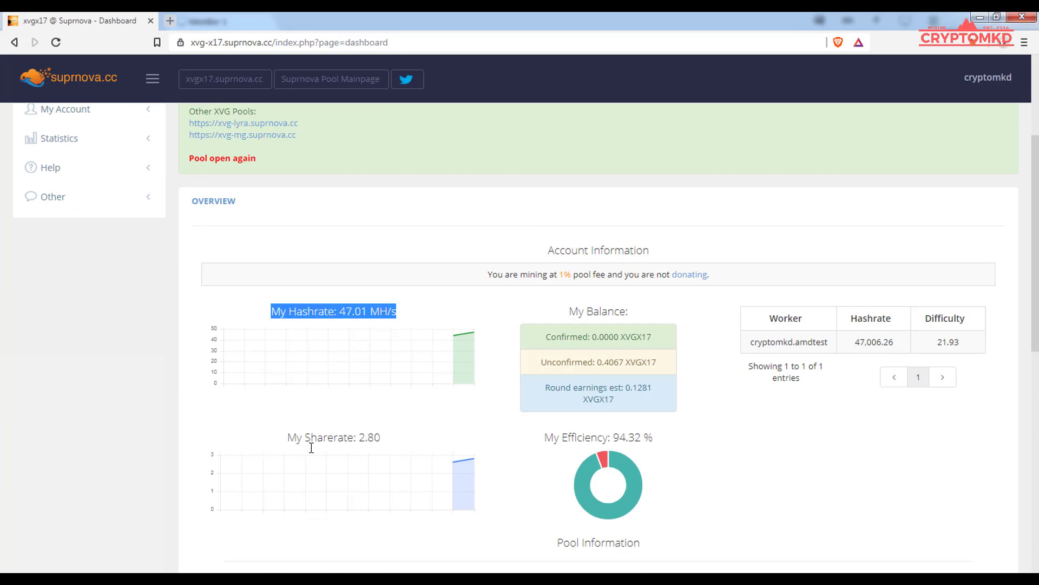
left_click_drag(288, 438, 402, 436)
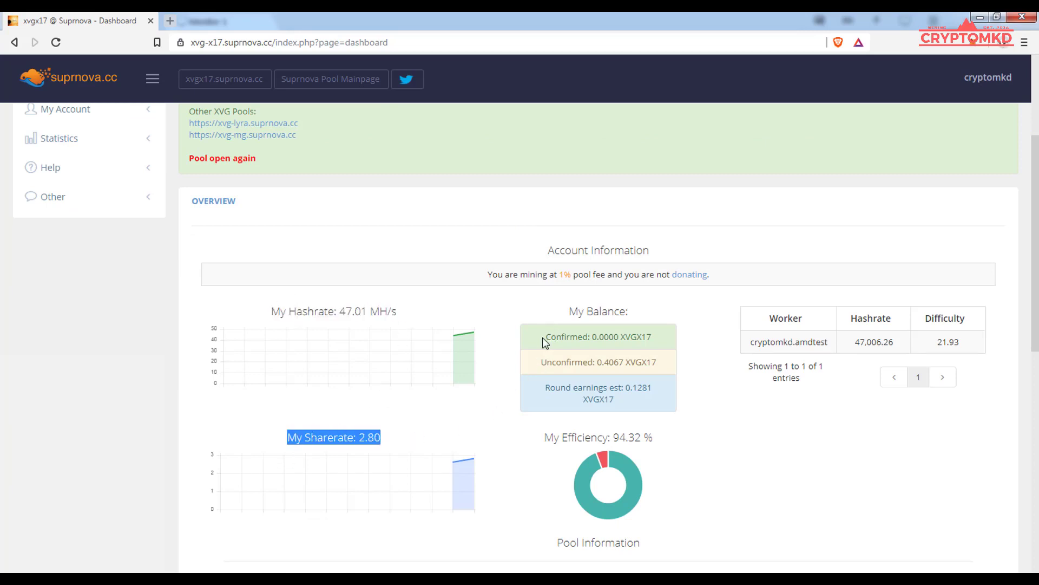
left_click_drag(544, 338, 665, 343)
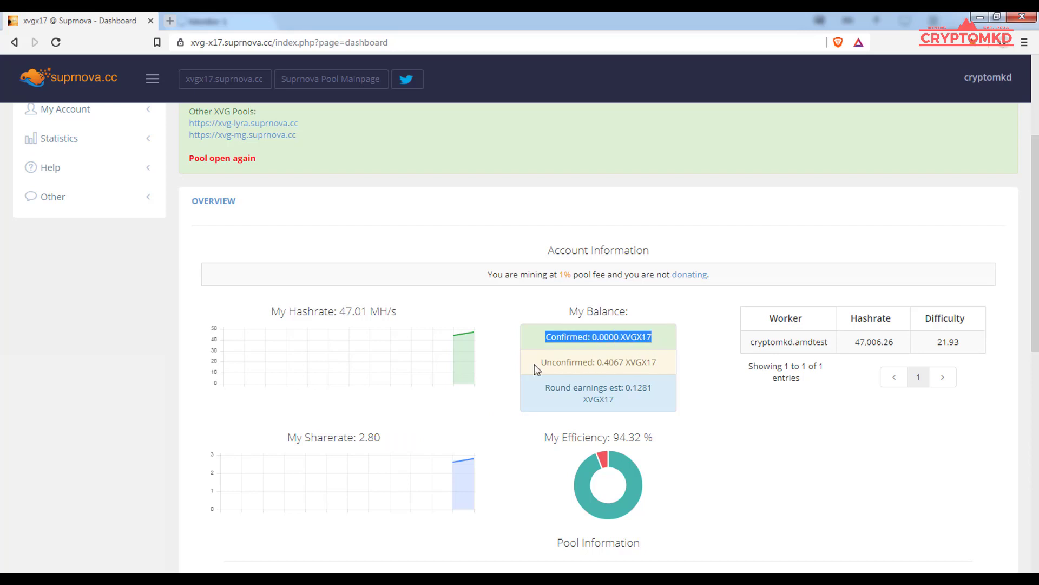
left_click_drag(541, 363, 570, 362)
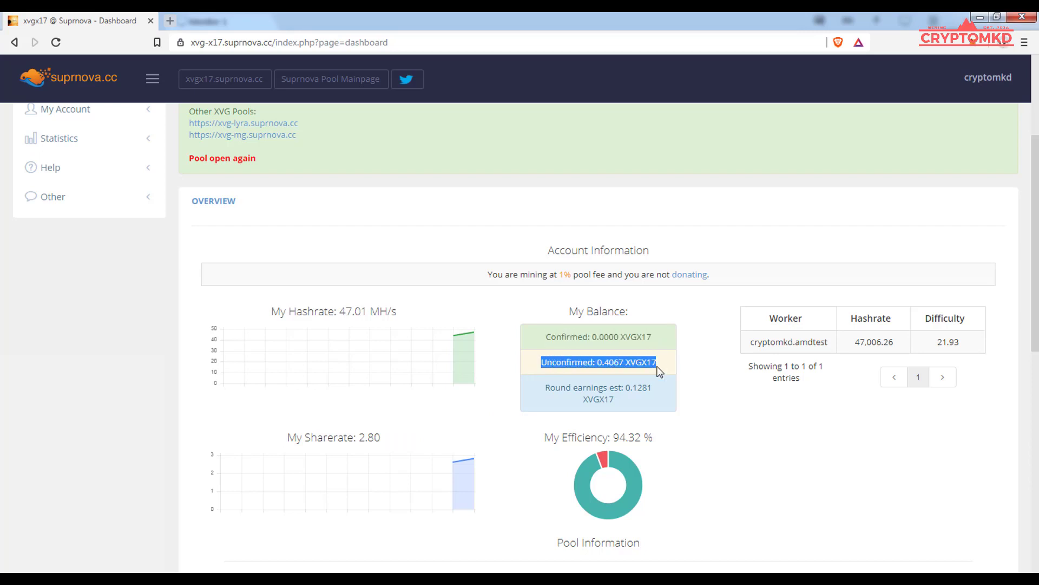
left_click_drag(545, 388, 657, 401)
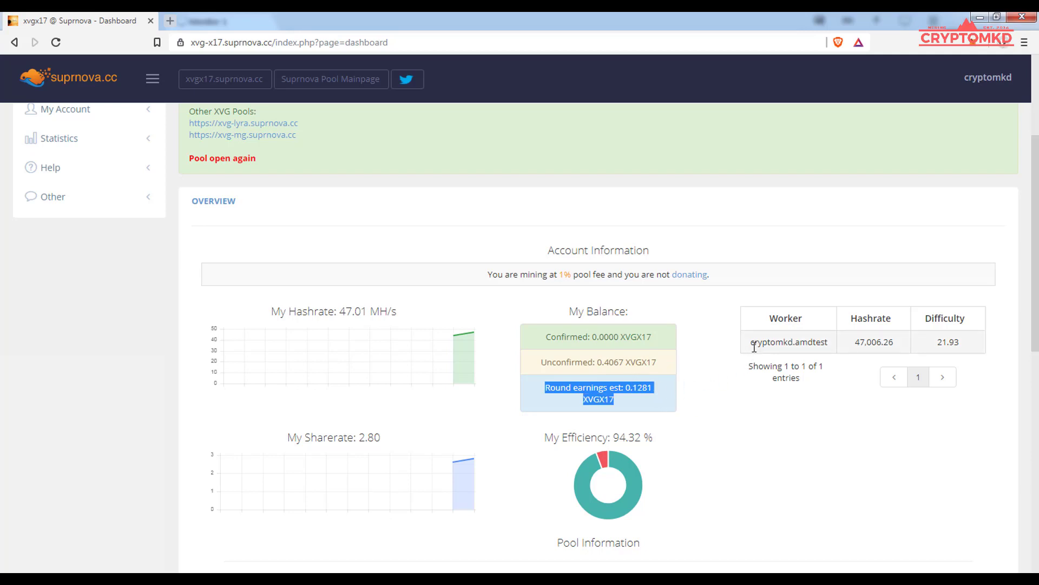
left_click_drag(752, 342, 972, 352)
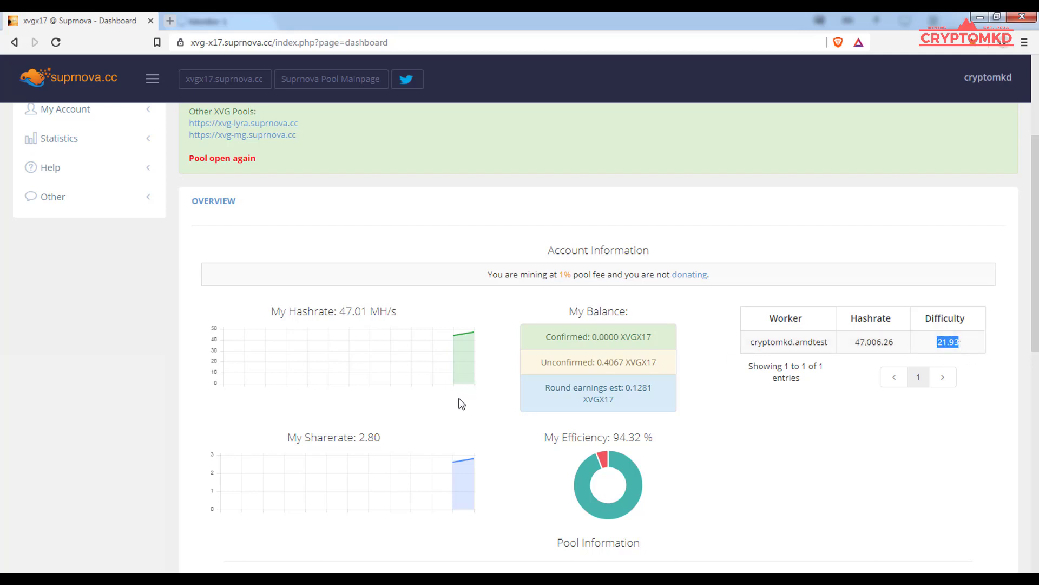
Step: Recheck the account's refreshed hashrate and sharerate in the dashboard's account information
scroll(462, 404, "down", 2)
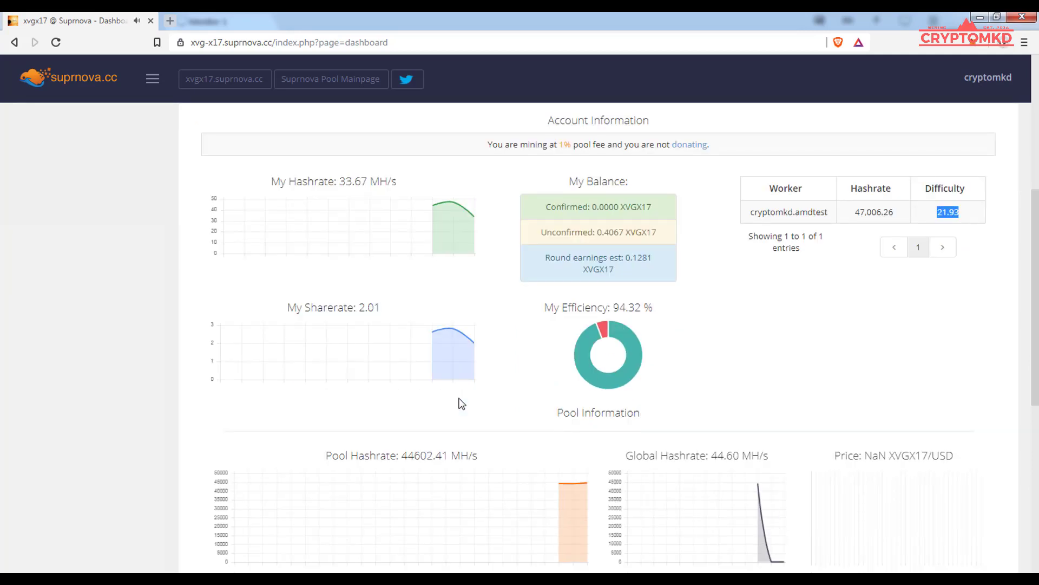
left_click_drag(273, 184, 398, 178)
left_click_drag(289, 306, 477, 321)
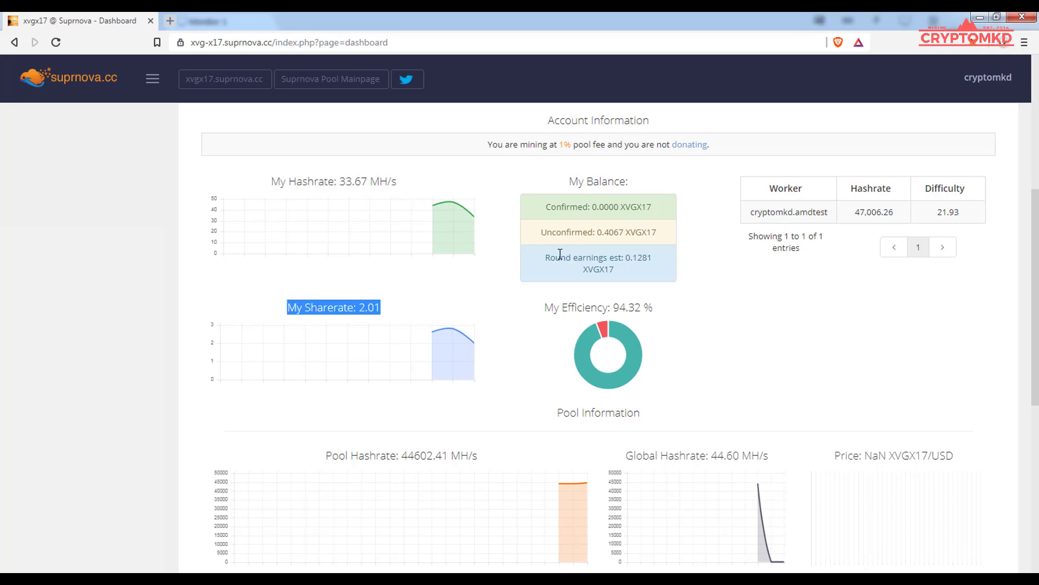
left_click(706, 310)
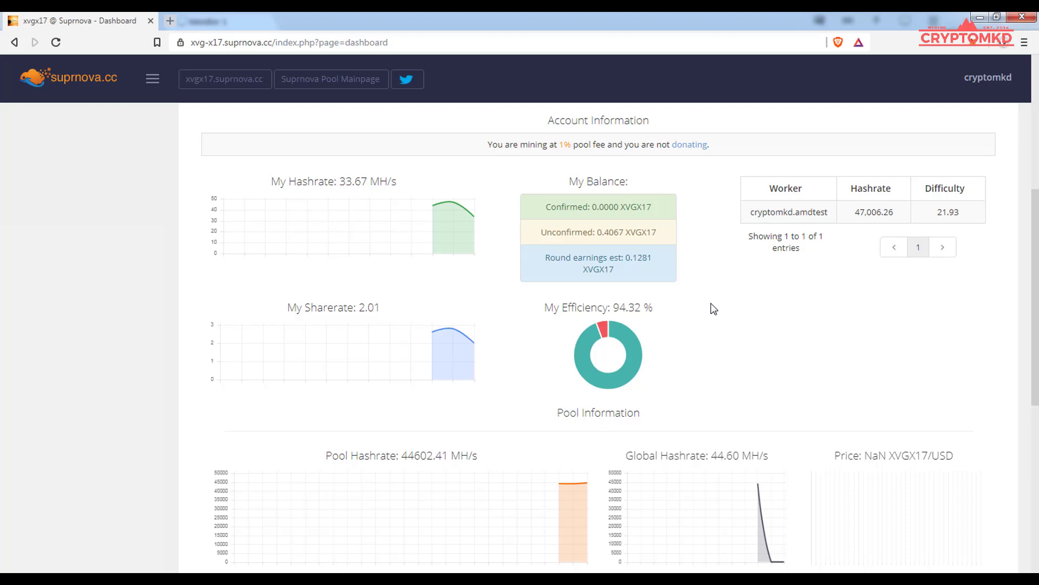
Step: Review the dashboard's pool information charts and return to the updated account statistics for the amdtest worker
scroll(714, 308, "down", 2)
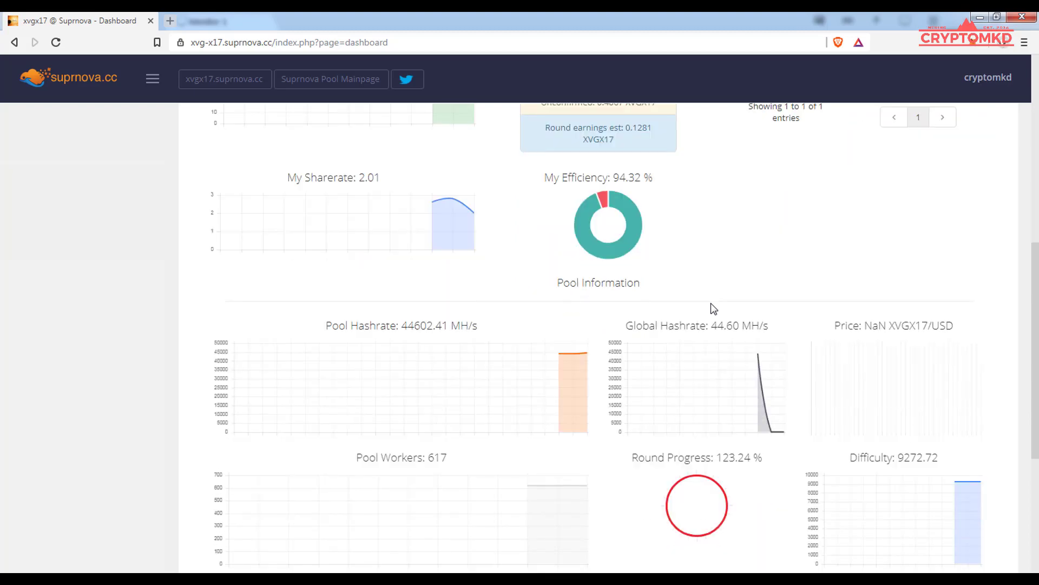
scroll(714, 309, "down", 1)
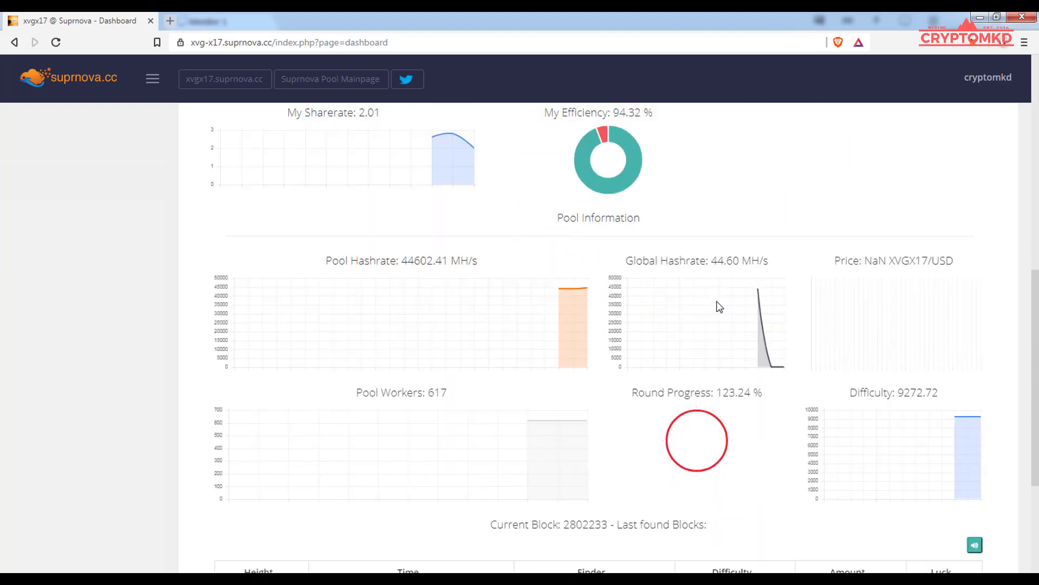
scroll(717, 307, "up", 5)
scroll(717, 307, "up", 1)
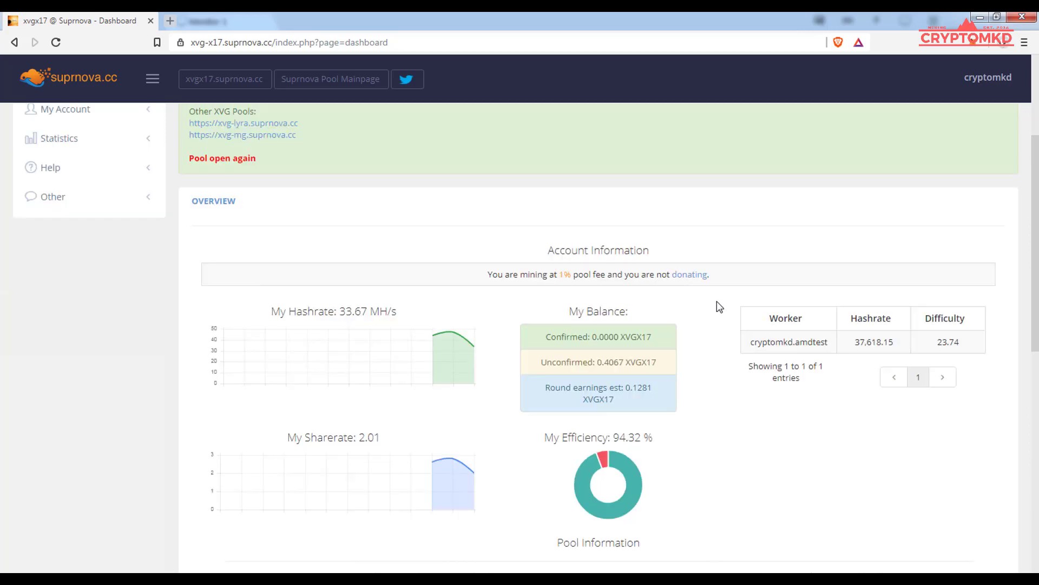
scroll(717, 303, "up", 3)
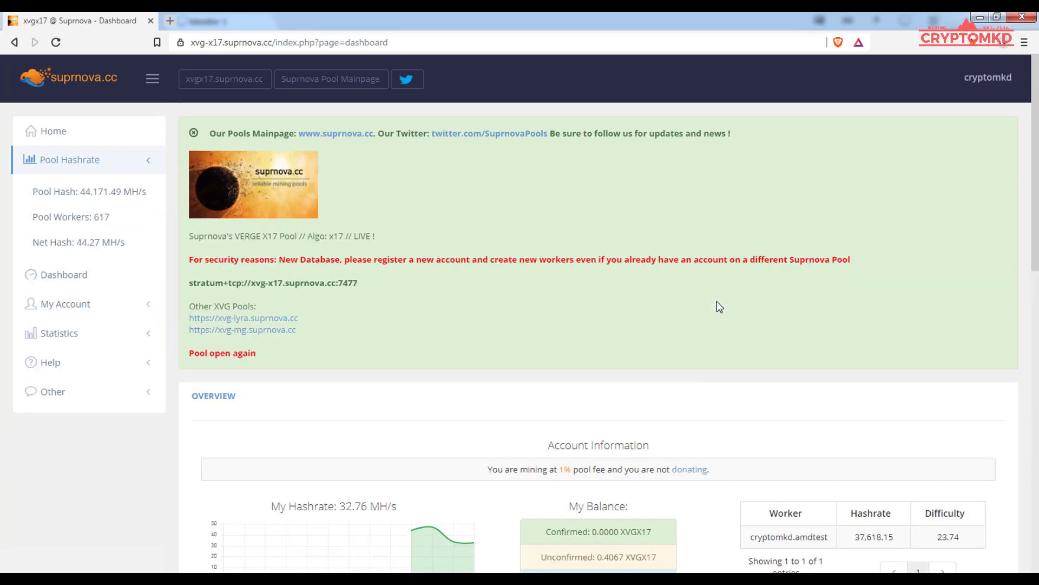
scroll(717, 307, "down", 5)
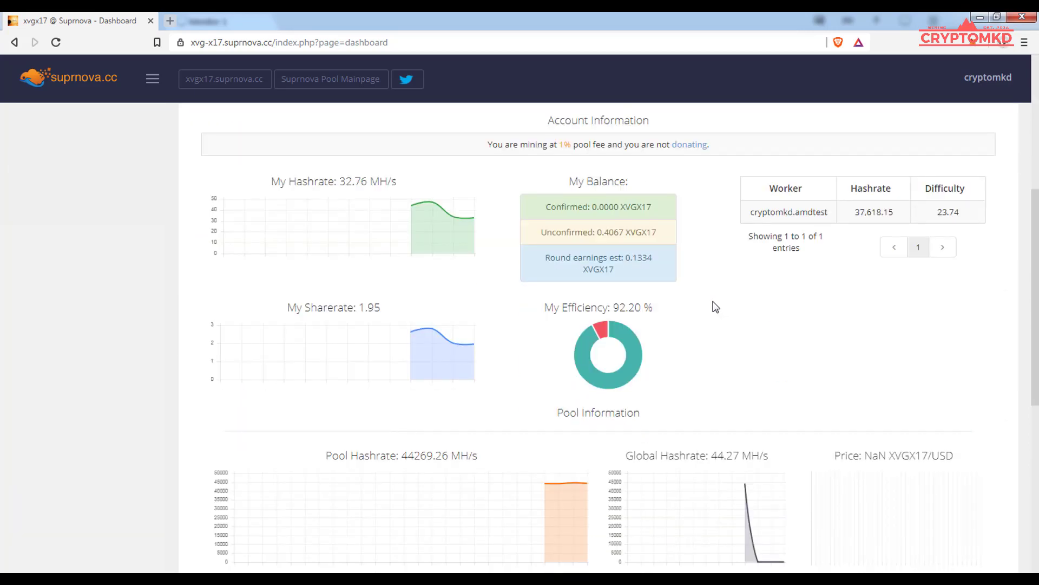